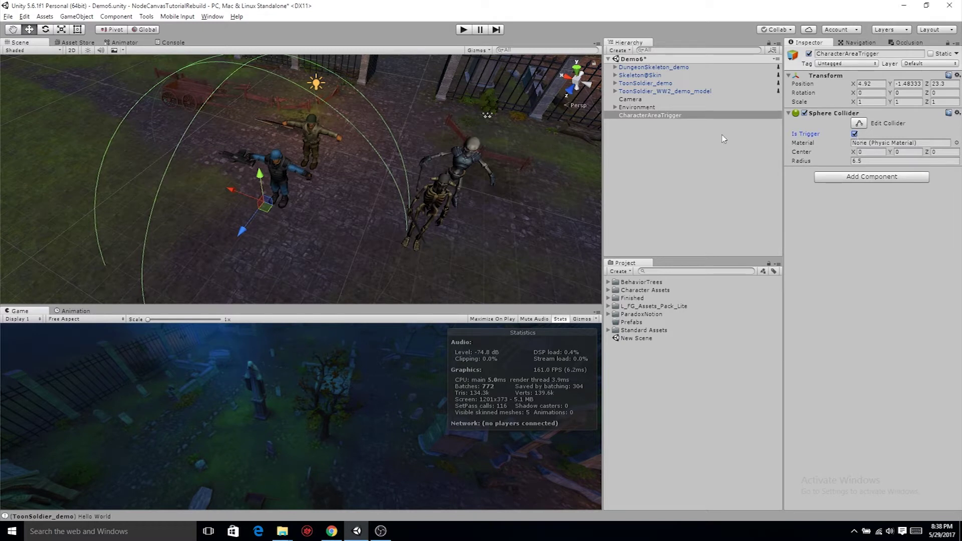
Save CharacterAreaTrigger as a prefab in the Prefabs folder and select the new asset.
drag(677, 116, 633, 325)
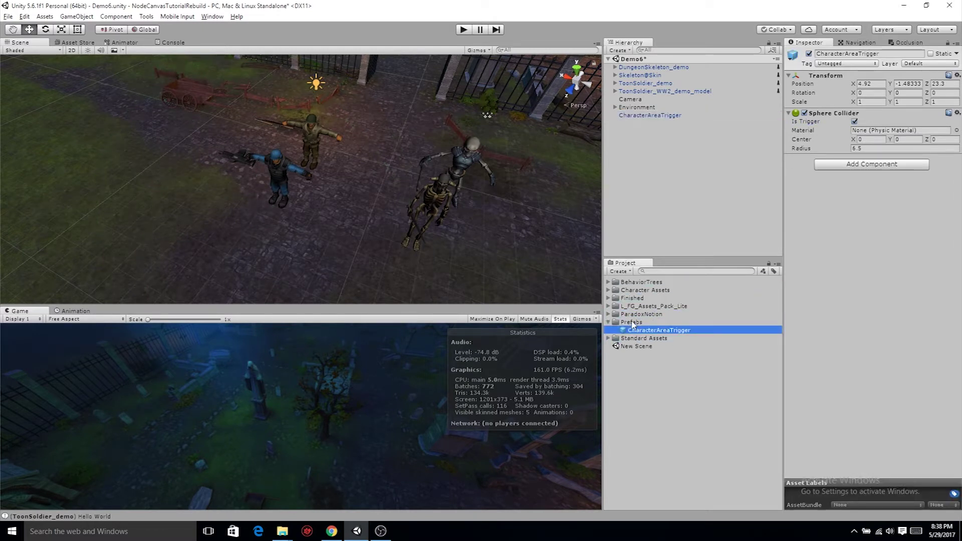
click(631, 322)
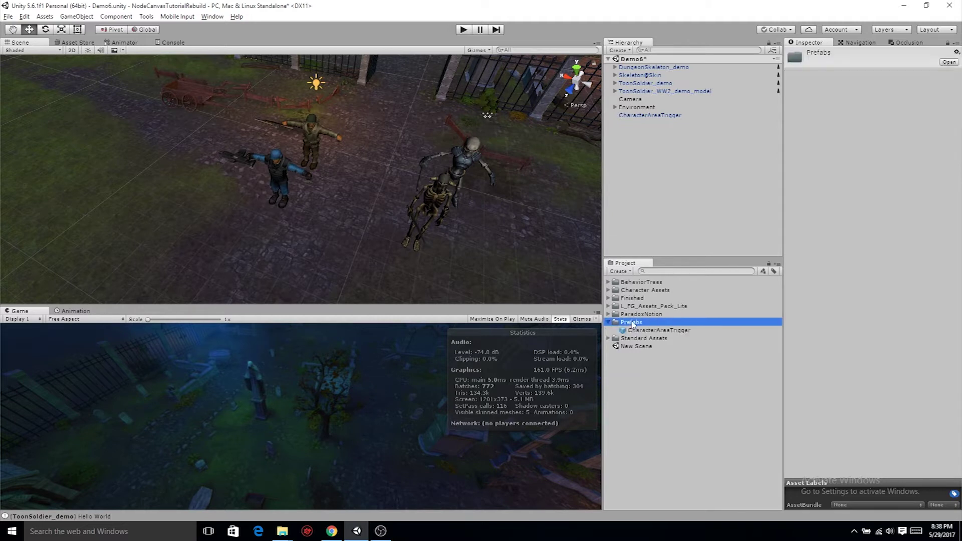
click(637, 331)
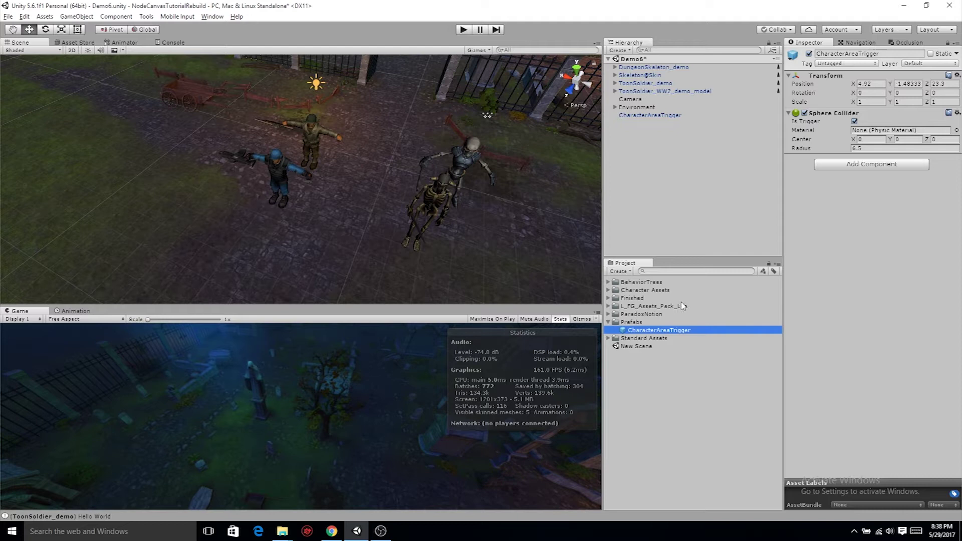
Add a CharacterAreaTrigger prefab child to ToonSoldier_WW2_demo_model, ToonSoldier_demo, Skeleton@Skin and DungeonSkeleton_demo.
click(647, 91)
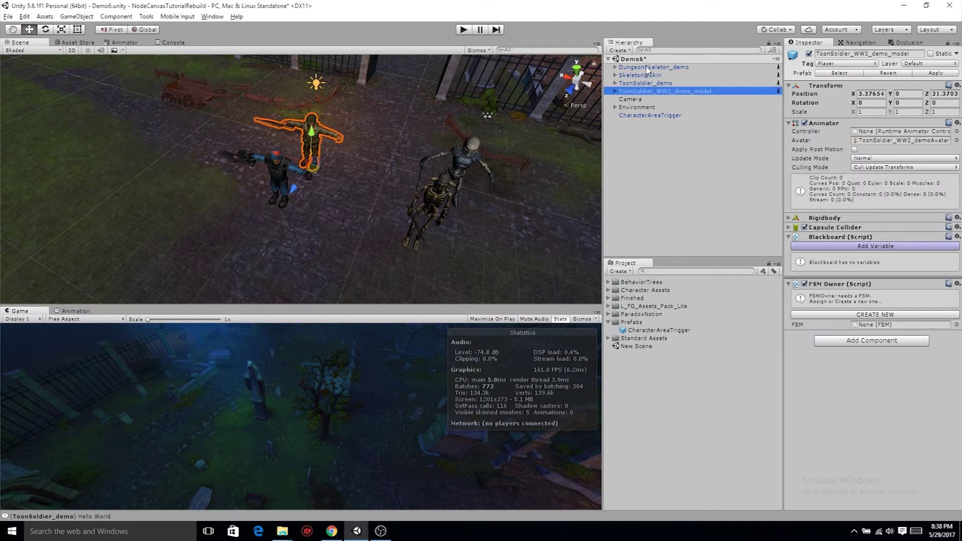
drag(654, 331, 647, 93)
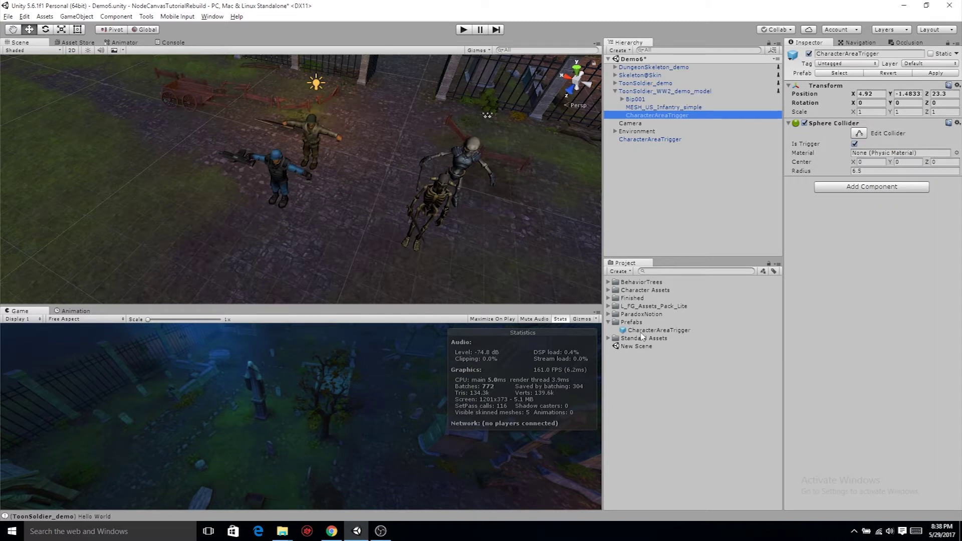
drag(612, 158, 638, 84)
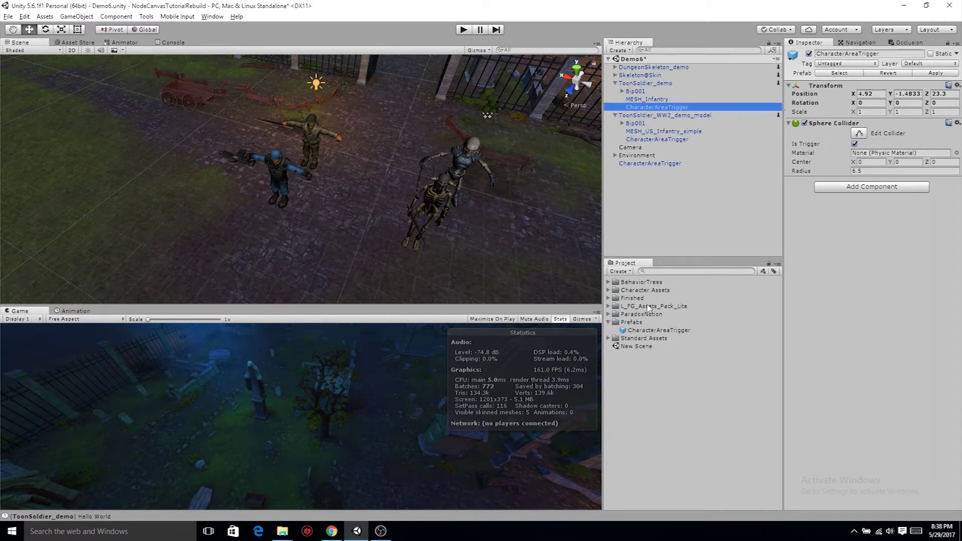
drag(655, 330, 642, 75)
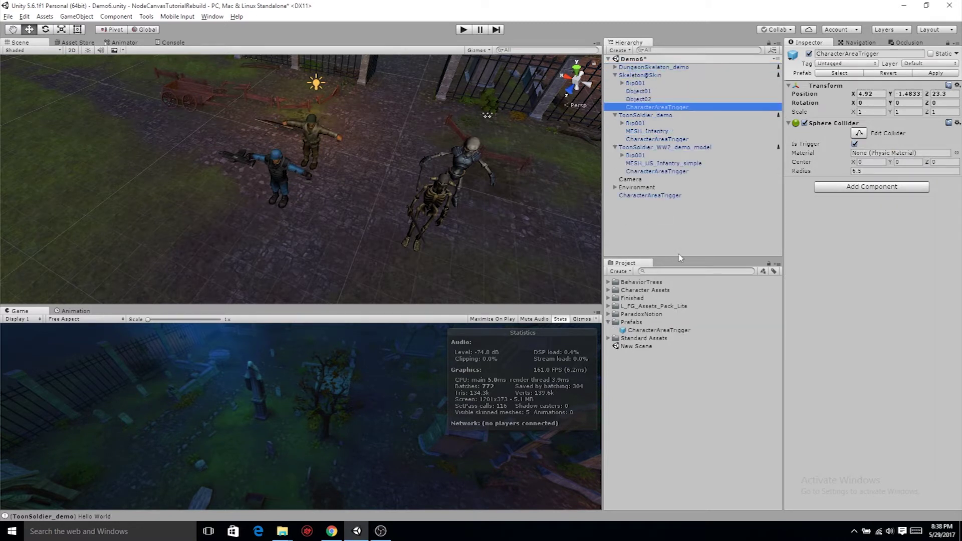
drag(655, 331, 645, 67)
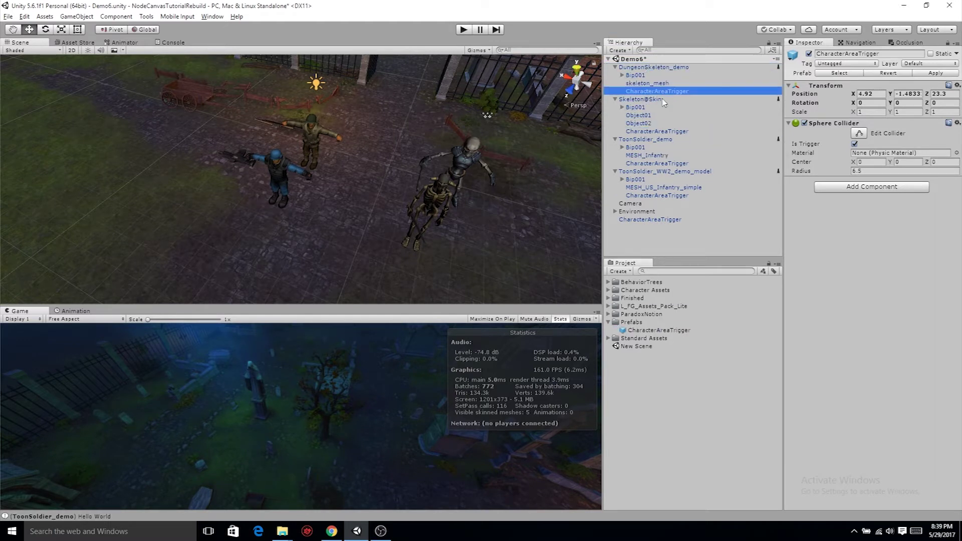
Open ToonSoldier_demo's FSM and its nested IdleWalking behaviour tree.
click(661, 171)
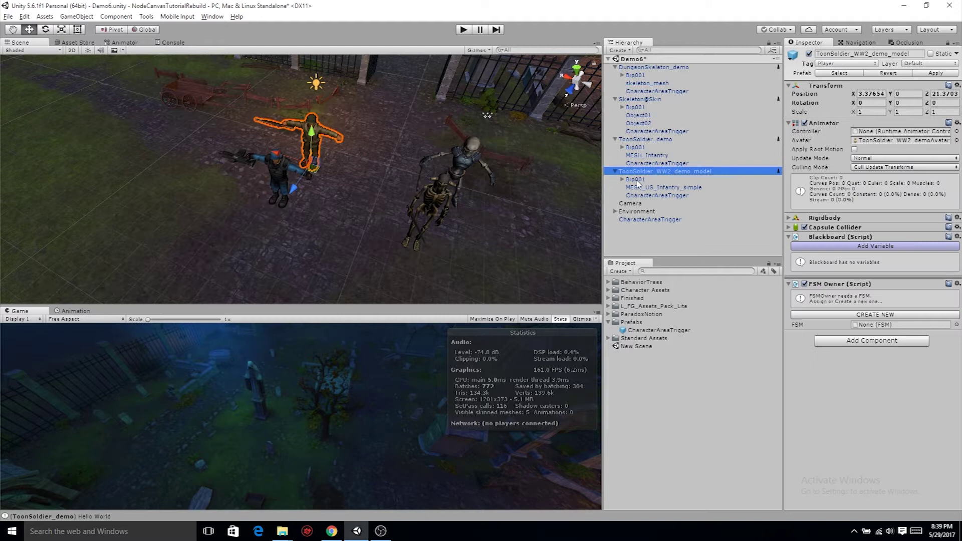
click(659, 139)
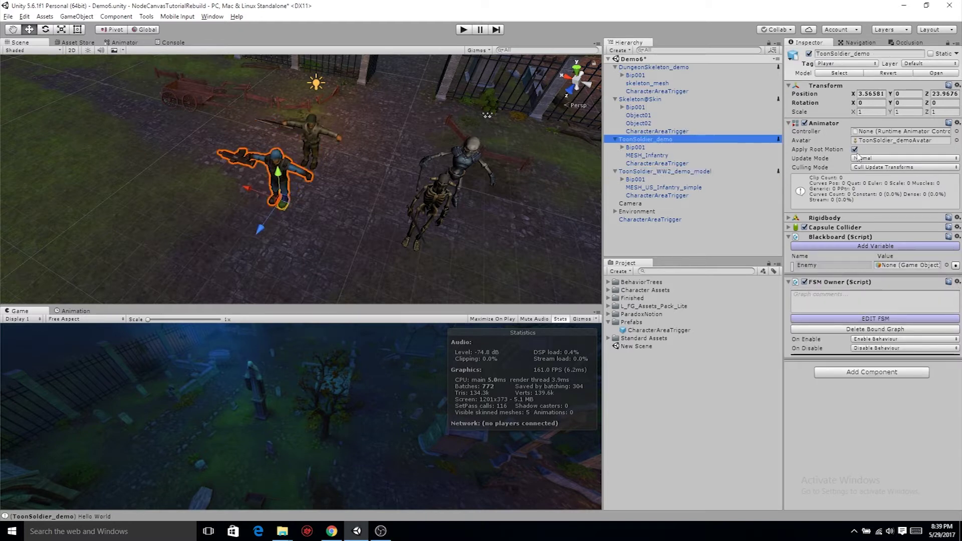
click(882, 319)
double_click(326, 317)
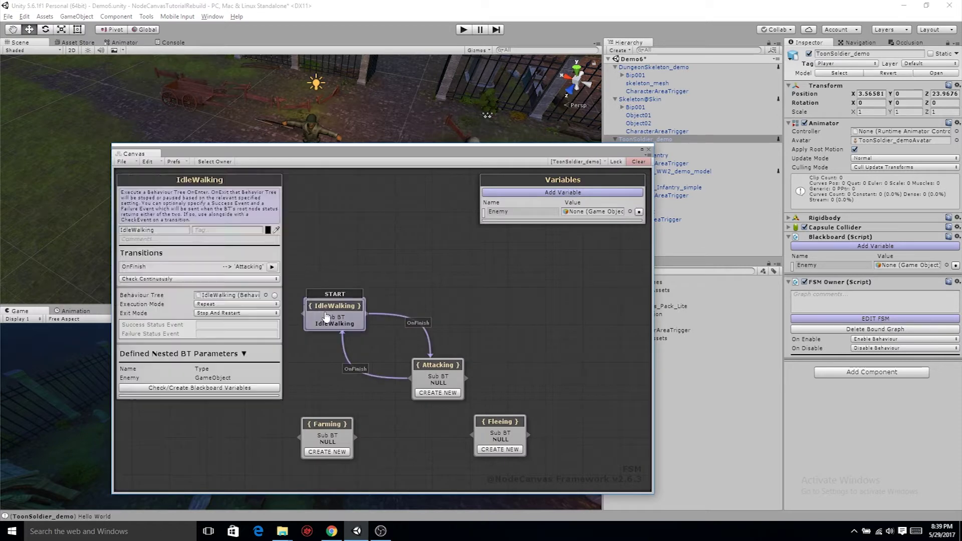
drag(296, 152, 173, 163)
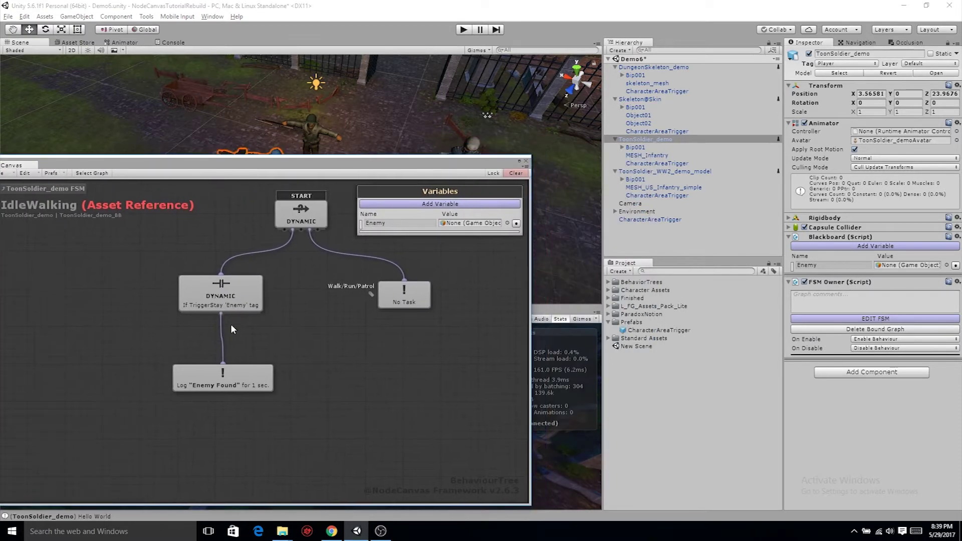
On the trigger-check conditional, turn off Use Self and set the collider to CharacterAreaTrigger.
click(239, 292)
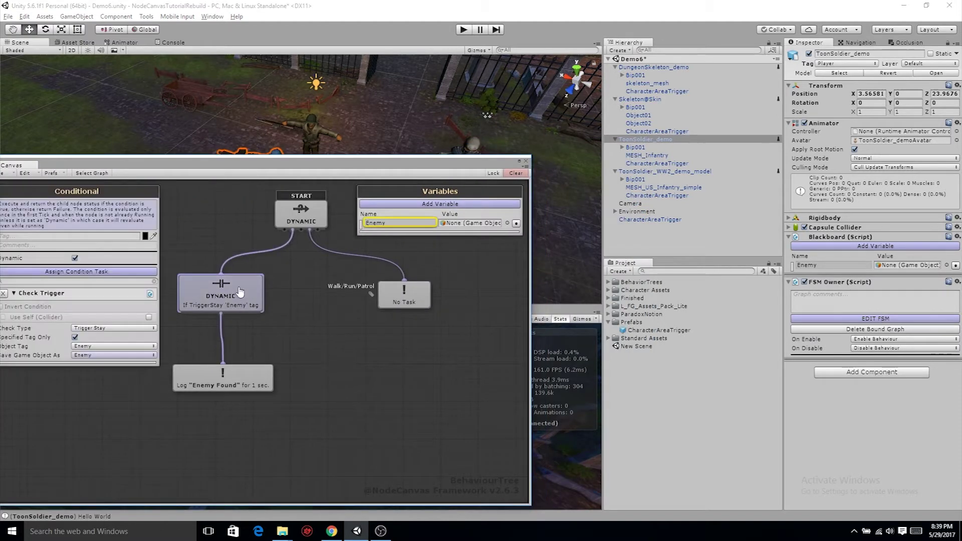
click(150, 317)
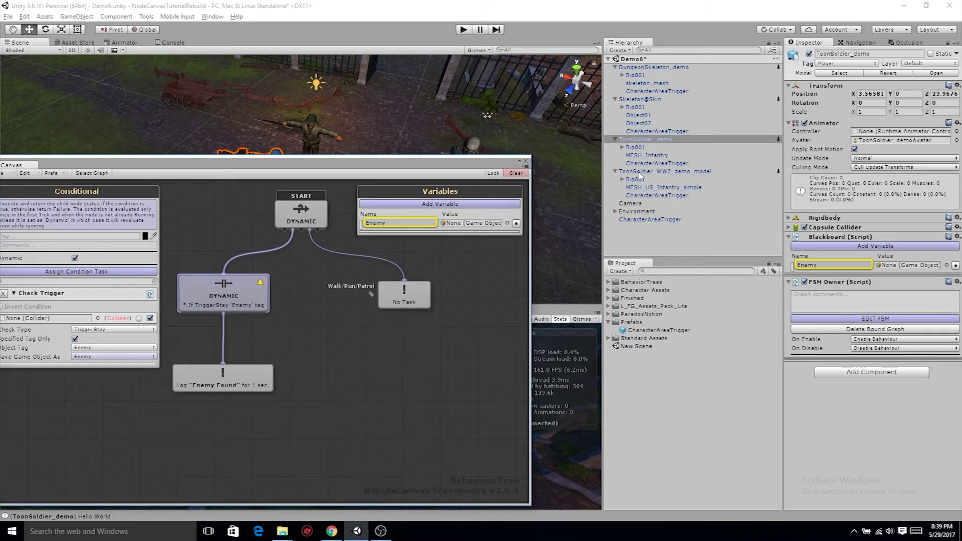
drag(660, 164, 42, 311)
drag(154, 168, 227, 185)
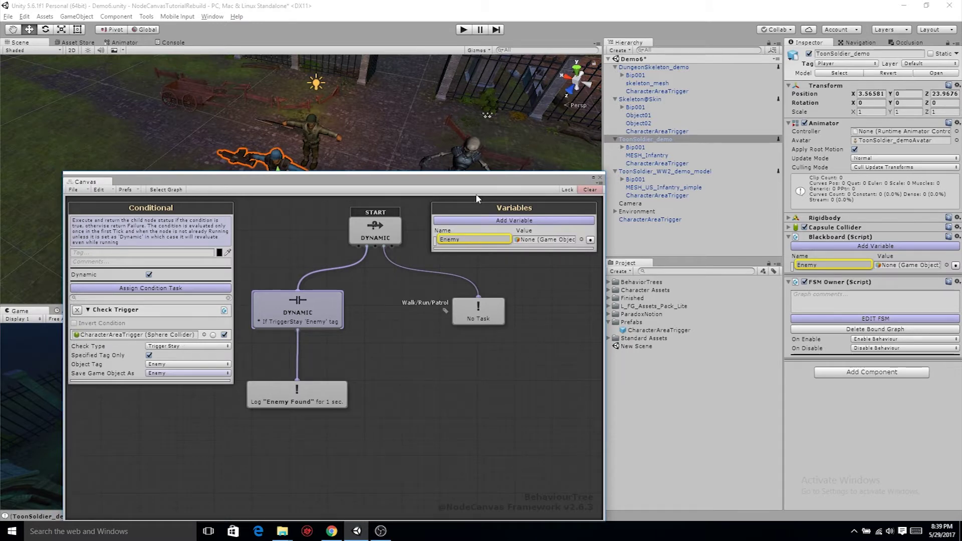
drag(521, 186, 736, 190)
drag(275, 176, 414, 143)
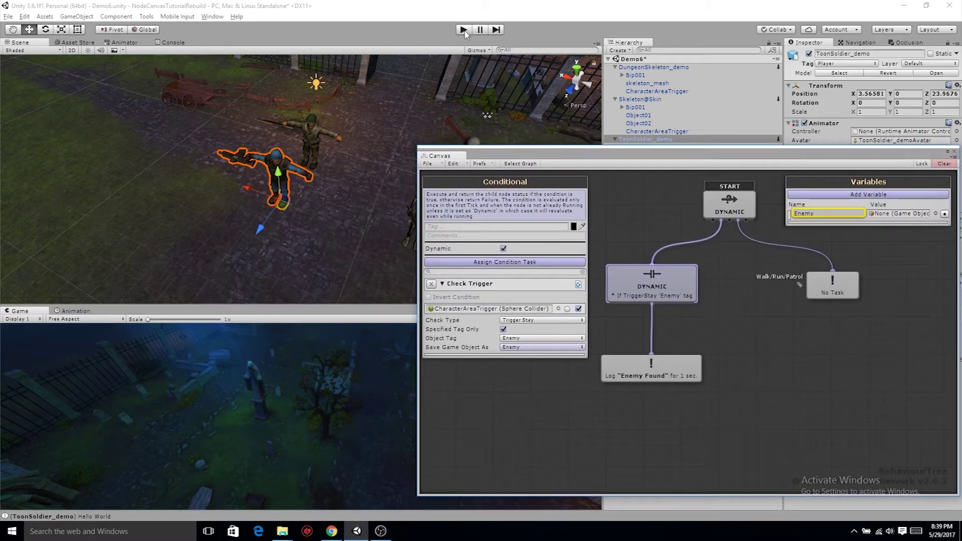
Enter play mode and tag the Skeleton@Skin and DungeonSkeleton_demo triggers as Enemy.
click(464, 30)
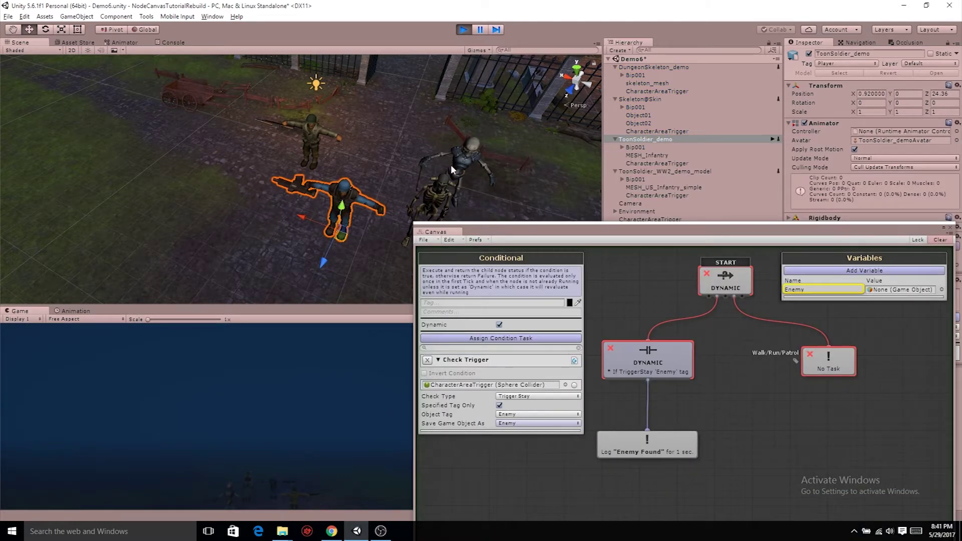
click(651, 132)
click(842, 64)
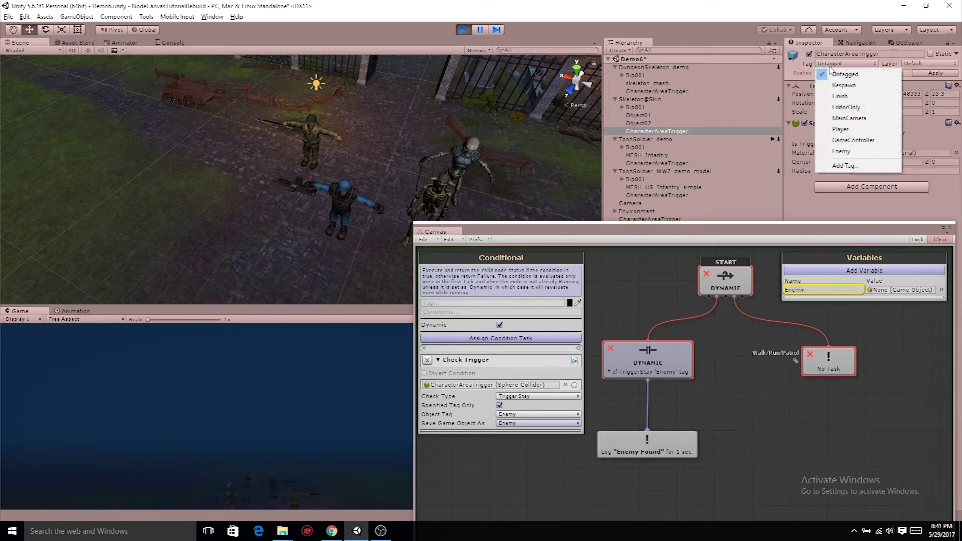
click(834, 150)
click(646, 91)
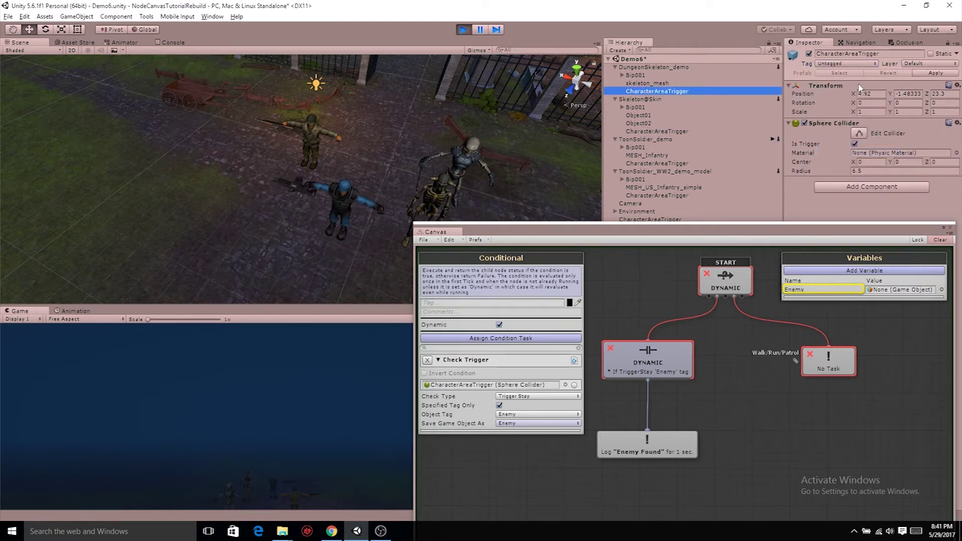
click(846, 64)
click(858, 153)
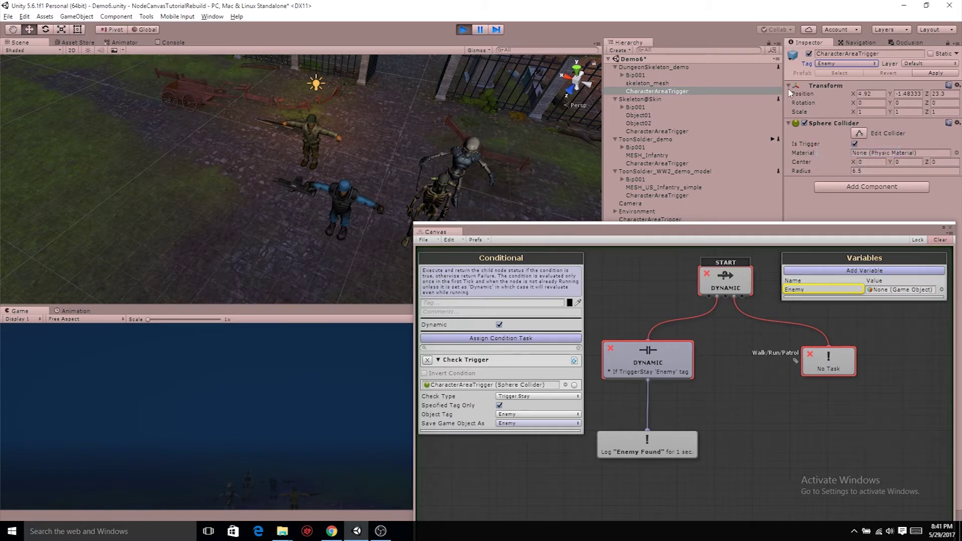
Move ToonSoldier_demo toward the skeletons to trigger Enemy Found.
click(346, 224)
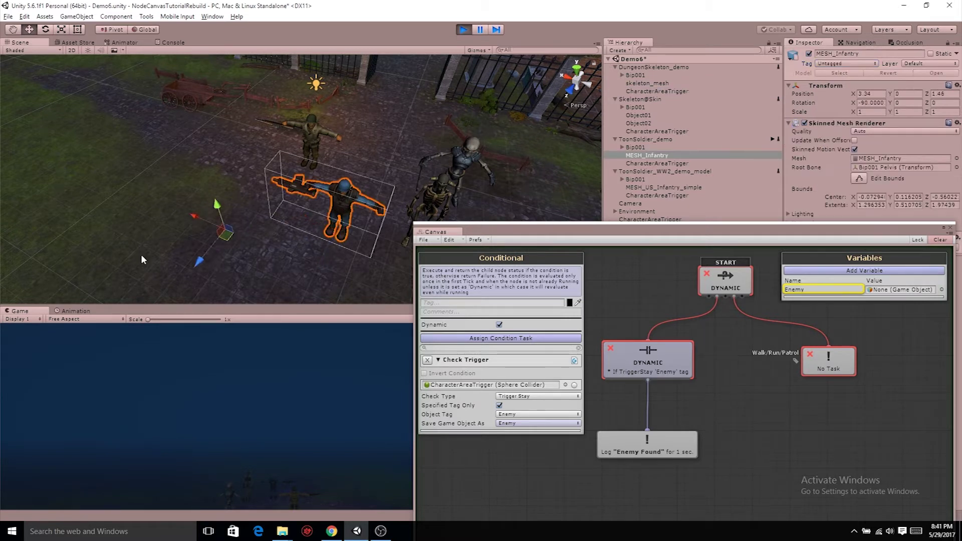
click(645, 139)
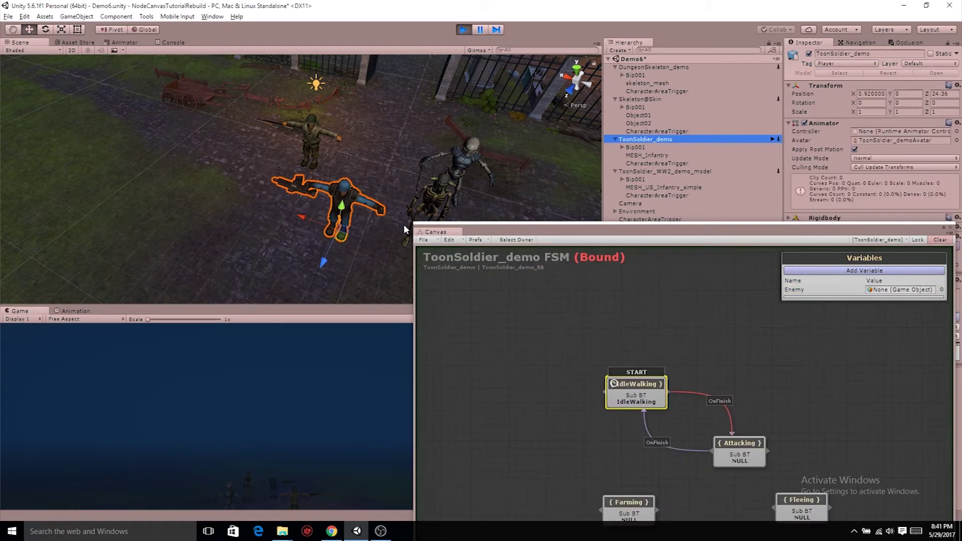
drag(342, 239, 142, 240)
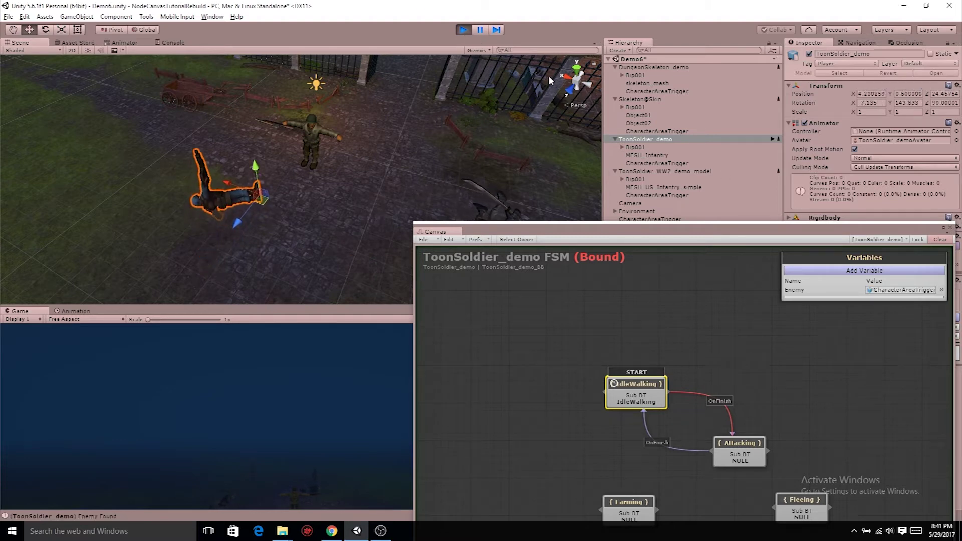
Exit play mode and tag both skeletons' CharacterAreaTrigger objects as Enemy.
key(ctrl+p)
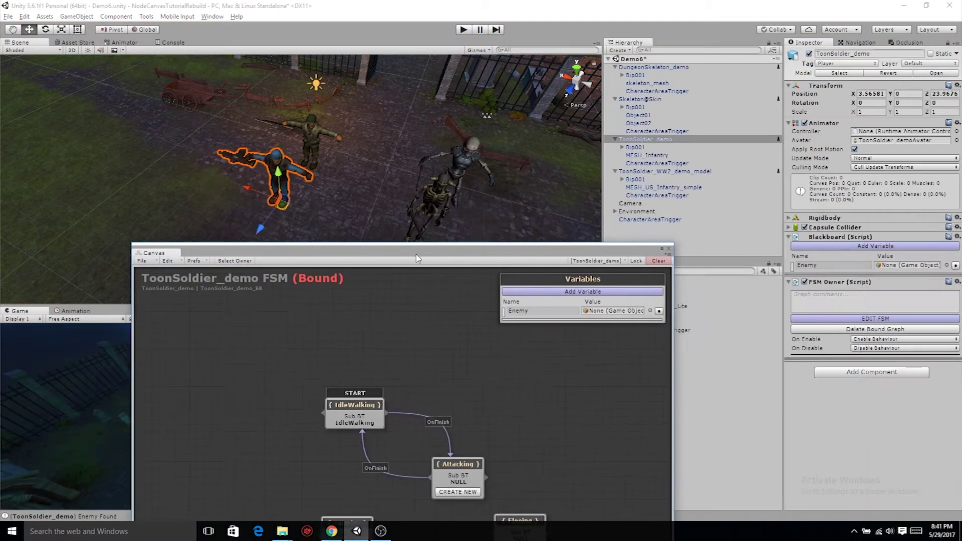
click(647, 131)
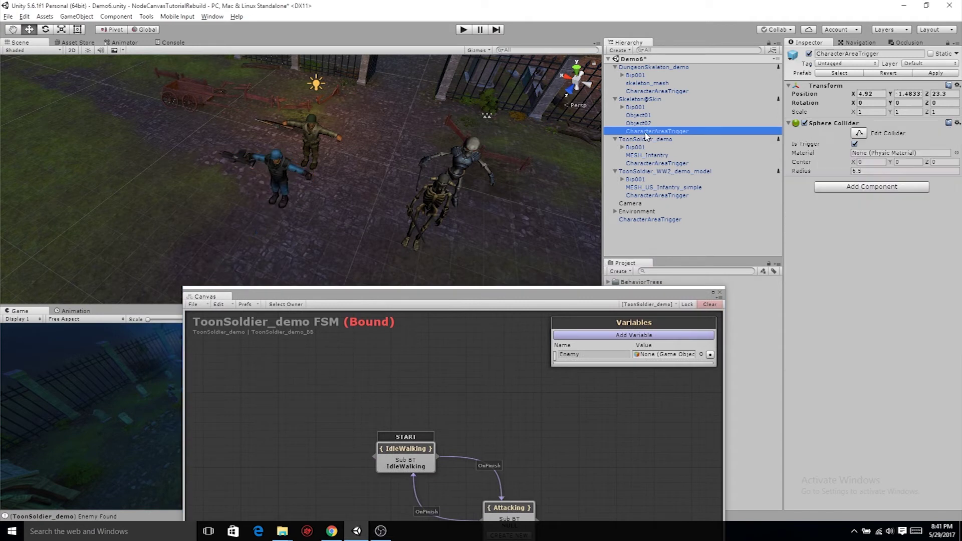
ctrl+click(666, 99)
ctrl+click(667, 99)
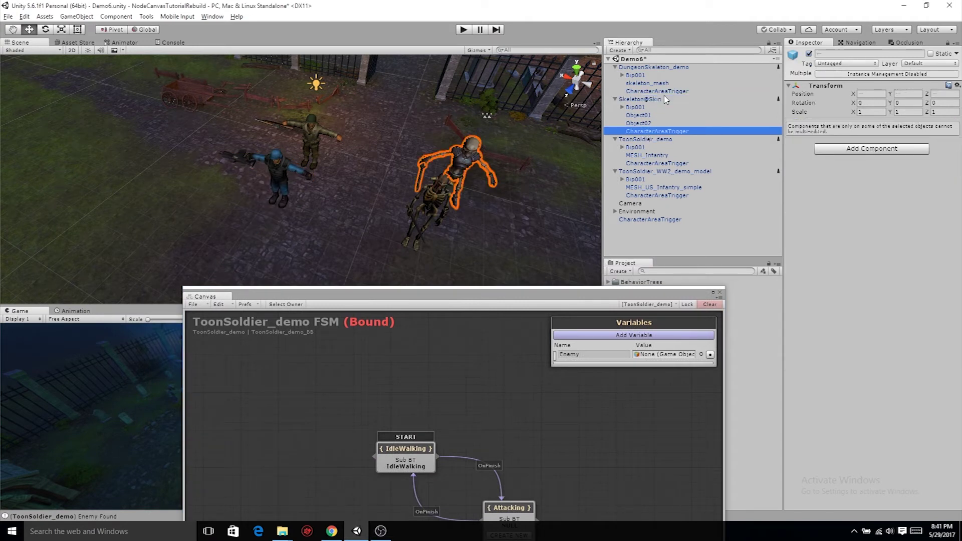
ctrl+click(675, 93)
click(847, 64)
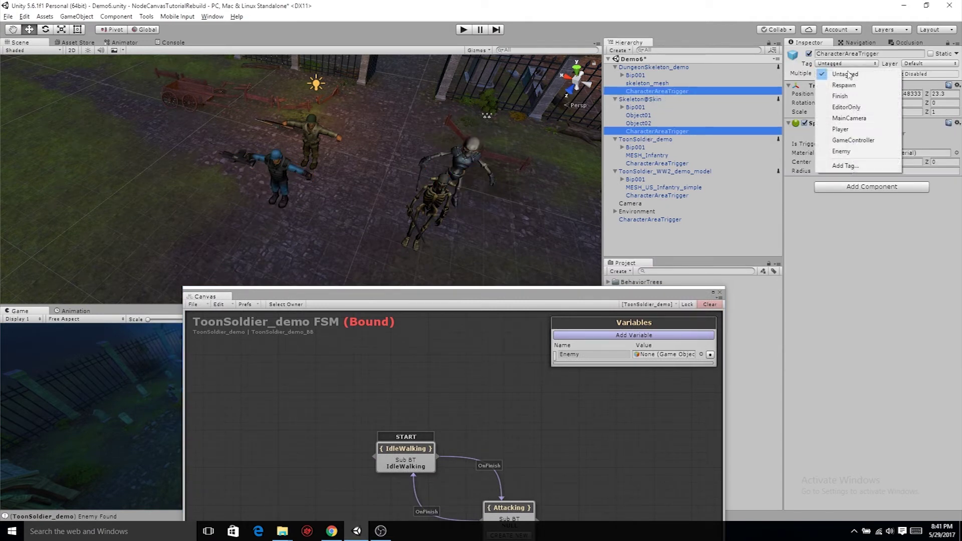
click(861, 152)
click(684, 141)
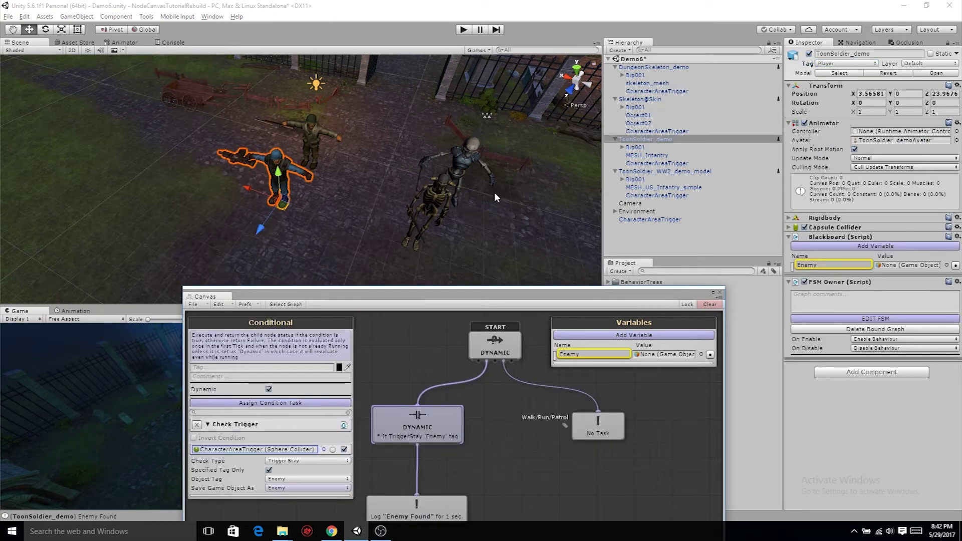
Play-test again, moving the soldier toward the skeletons and pinging the Enemy variable's object, then stop.
click(463, 29)
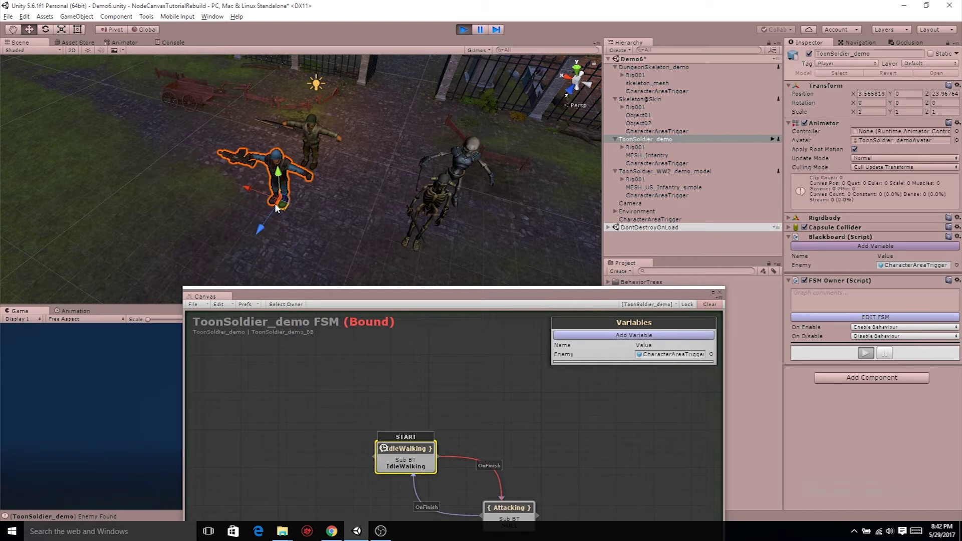
drag(276, 207, 342, 217)
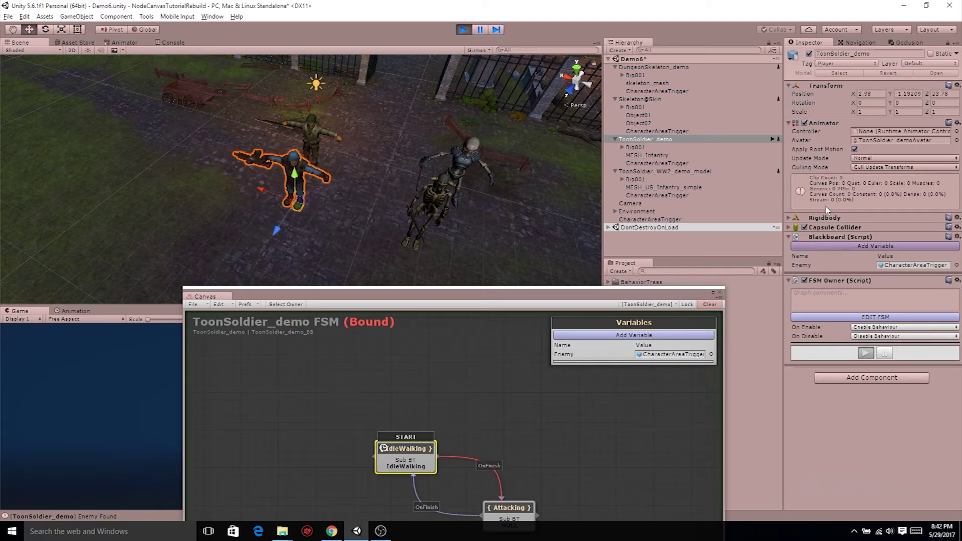
click(889, 266)
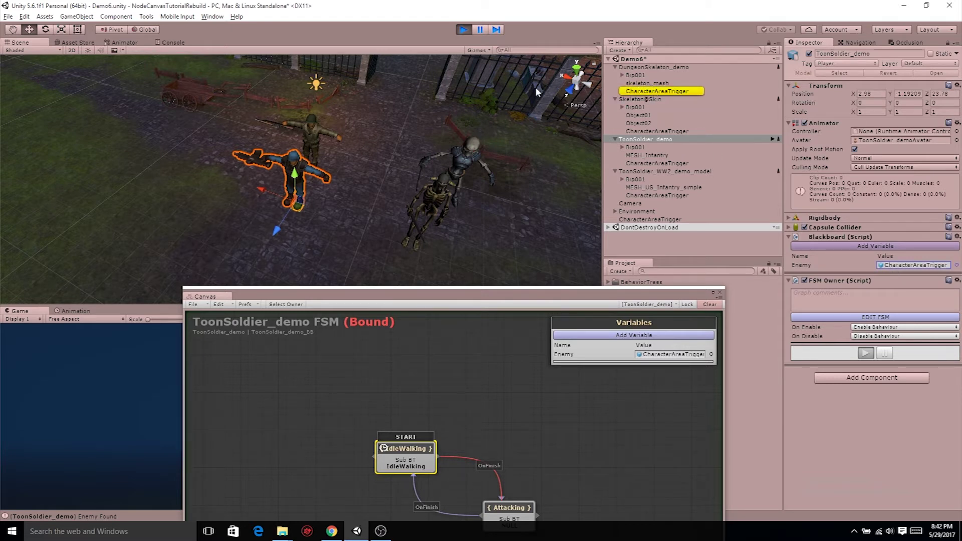
click(465, 31)
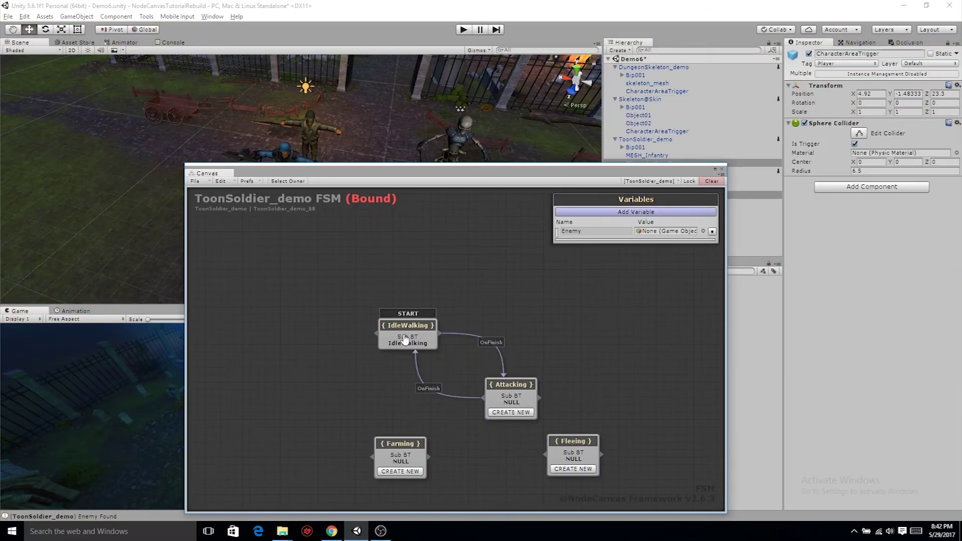
In the IdleWalking tree, replace the Log node's Debug Log task with Set Boolean.
double_click(405, 335)
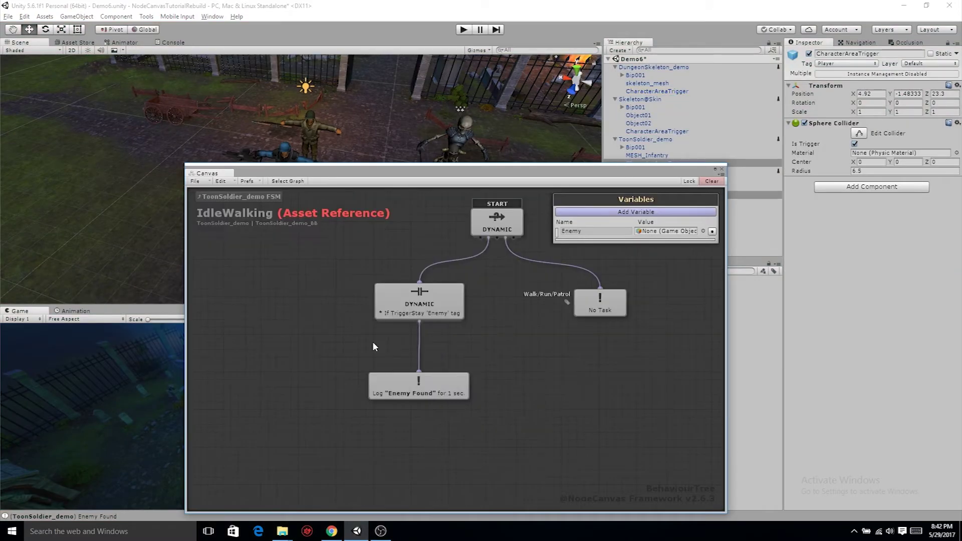
click(414, 317)
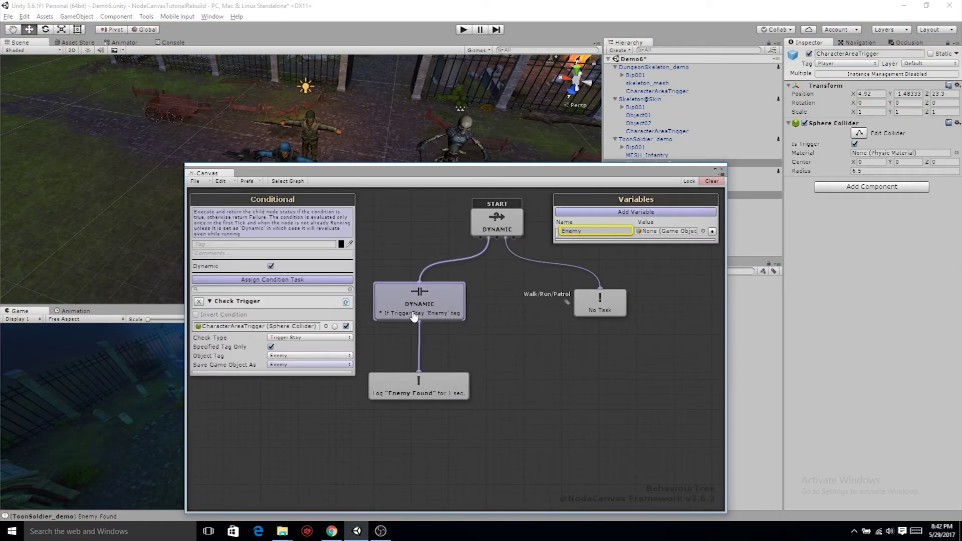
click(389, 394)
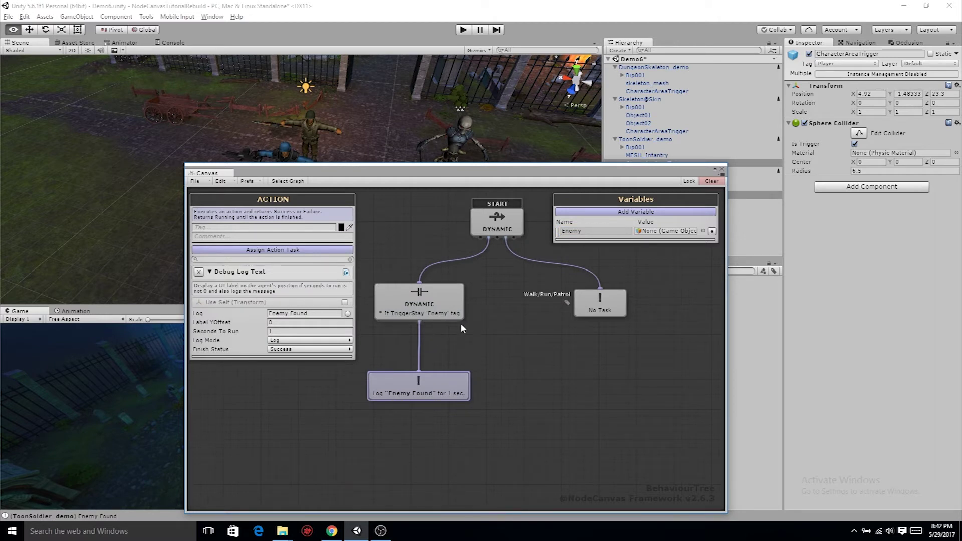
alt+drag(461, 323, 483, 317)
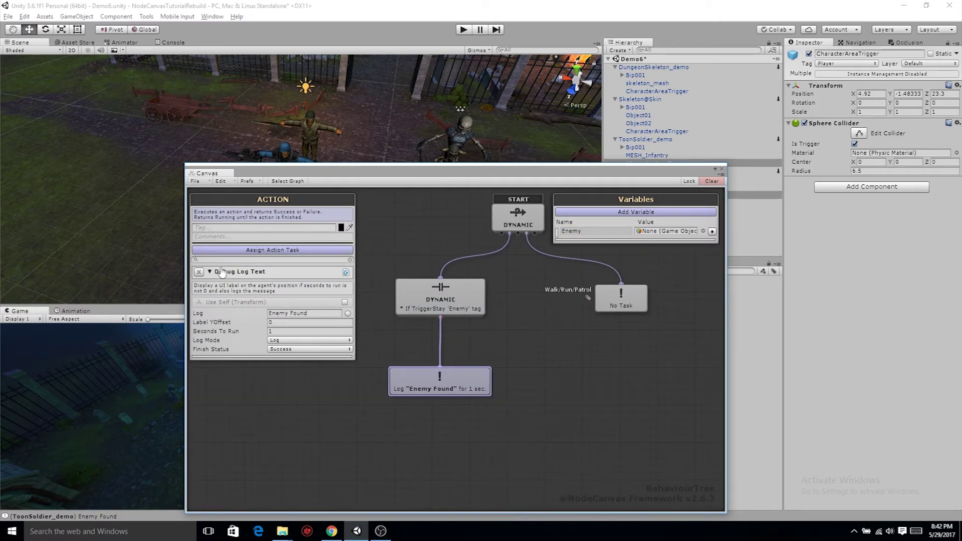
click(199, 273)
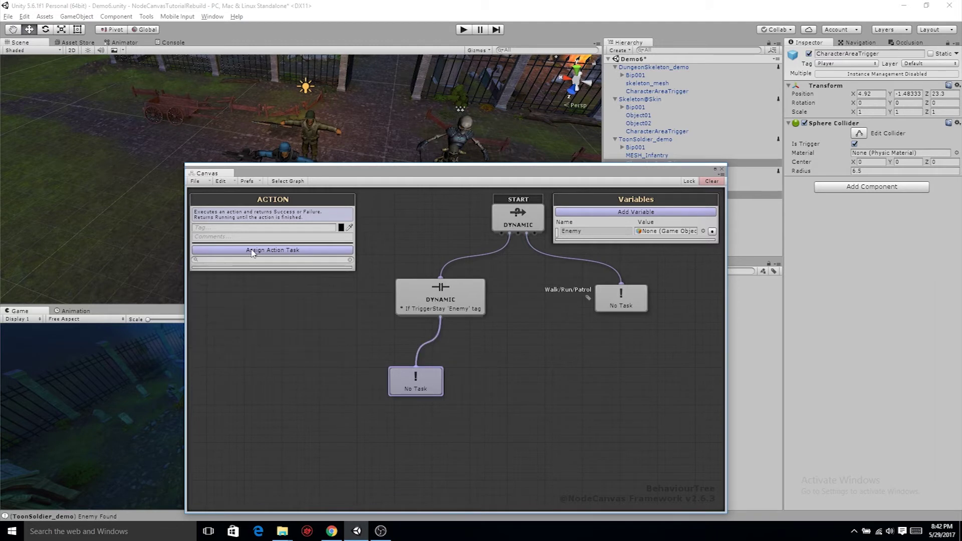
click(253, 250)
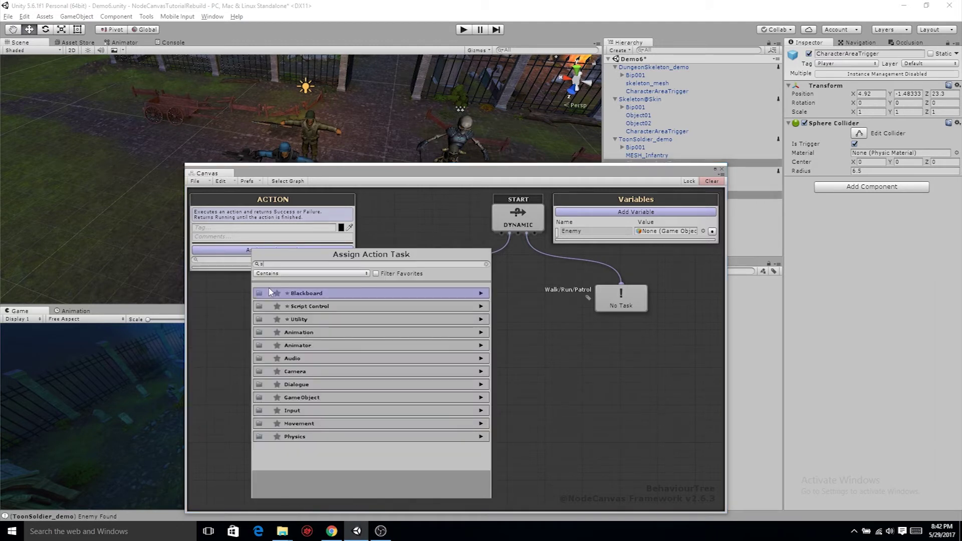
text(set)
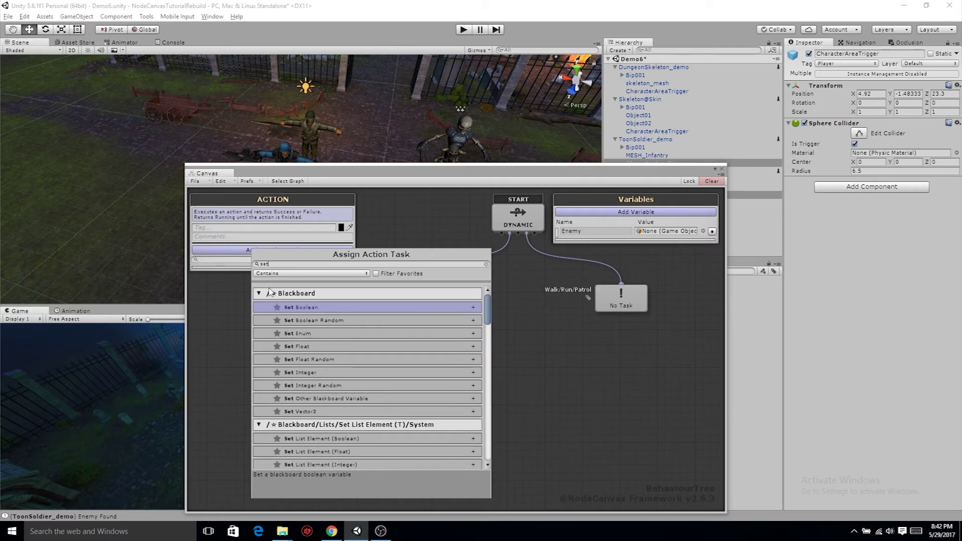
key(Return)
Create a new boolean variable named EnemyFound for it and place the node under the conditional.
click(303, 296)
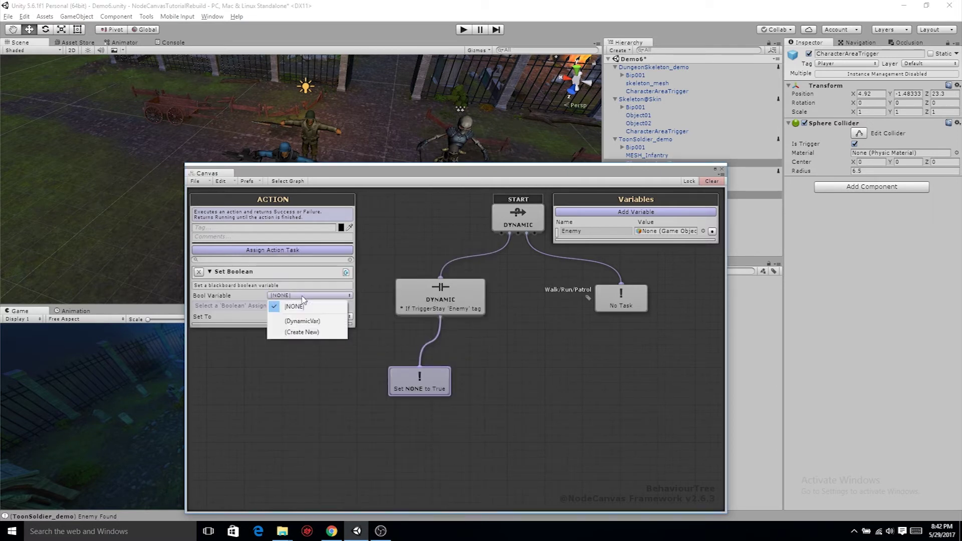
click(313, 331)
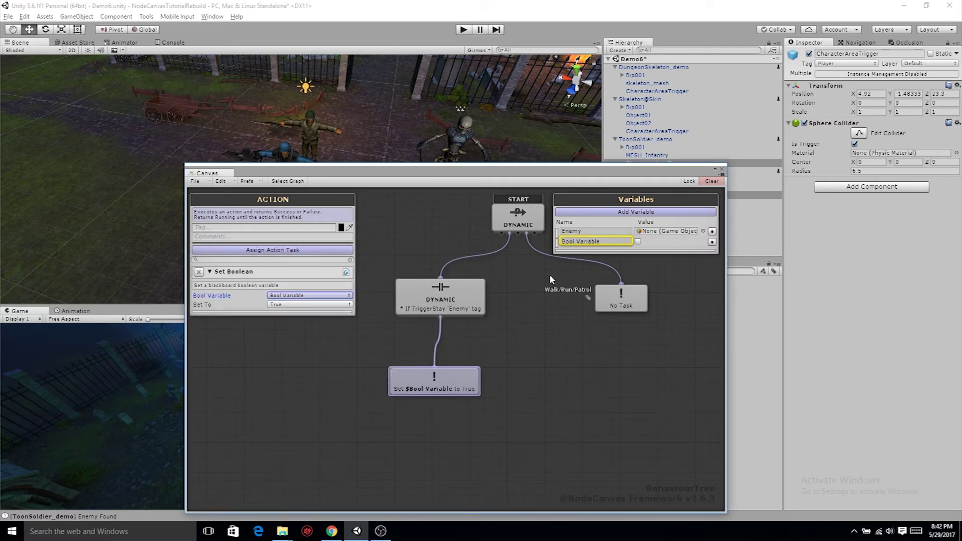
click(594, 242)
text(EnemyFound)
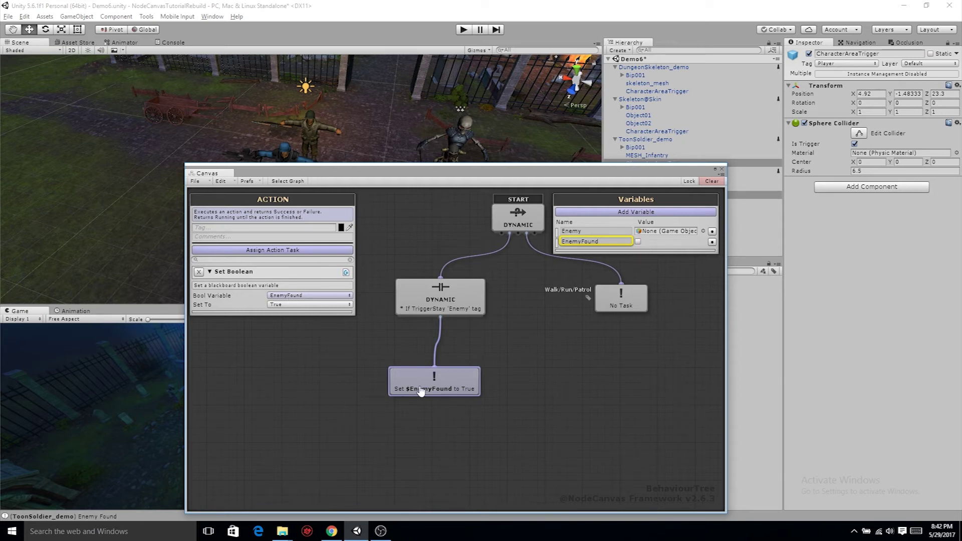
drag(431, 390, 437, 376)
alt+drag(563, 347, 495, 367)
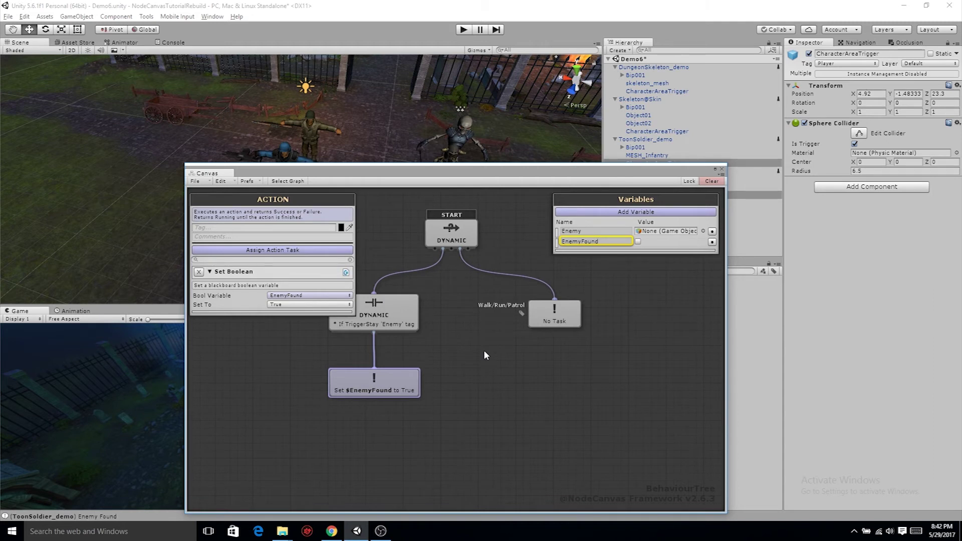
alt+drag(442, 307, 461, 344)
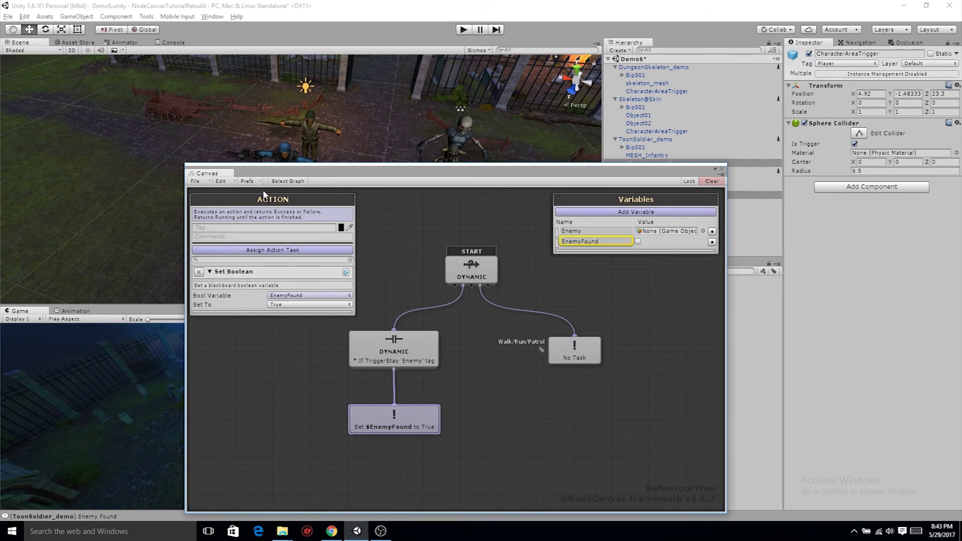
Give the IdleWalking→Attacking transition a Check Boolean condition: EnemyFound is True.
click(378, 205)
click(243, 197)
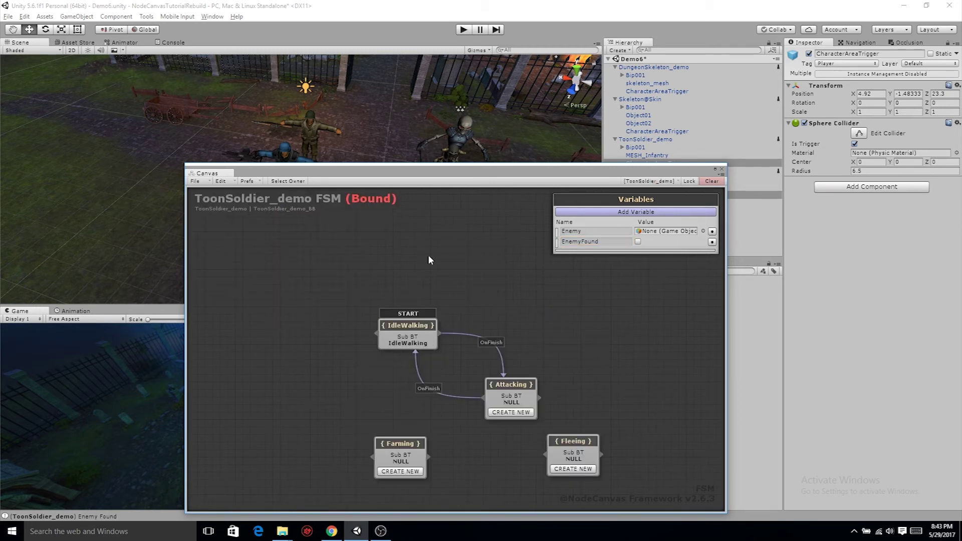
click(488, 343)
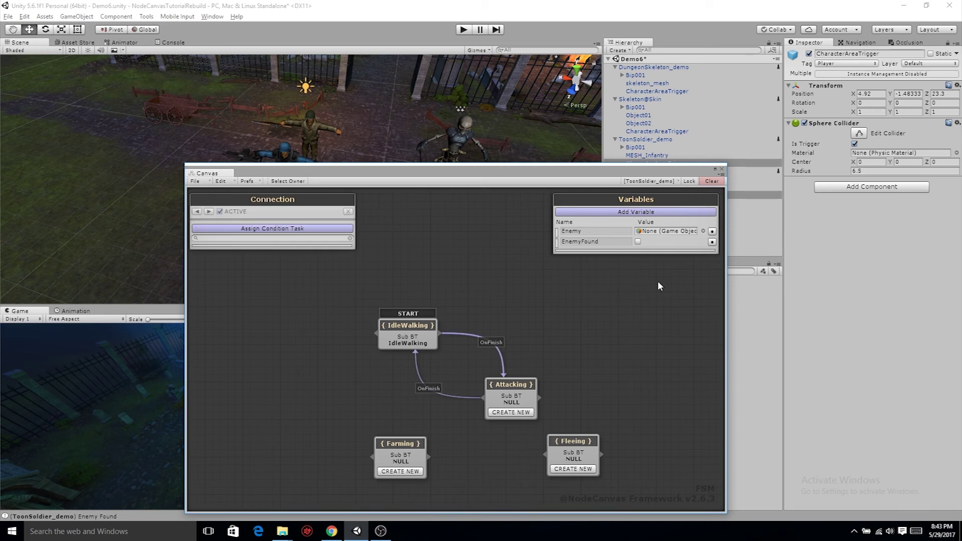
click(304, 228)
text(check)
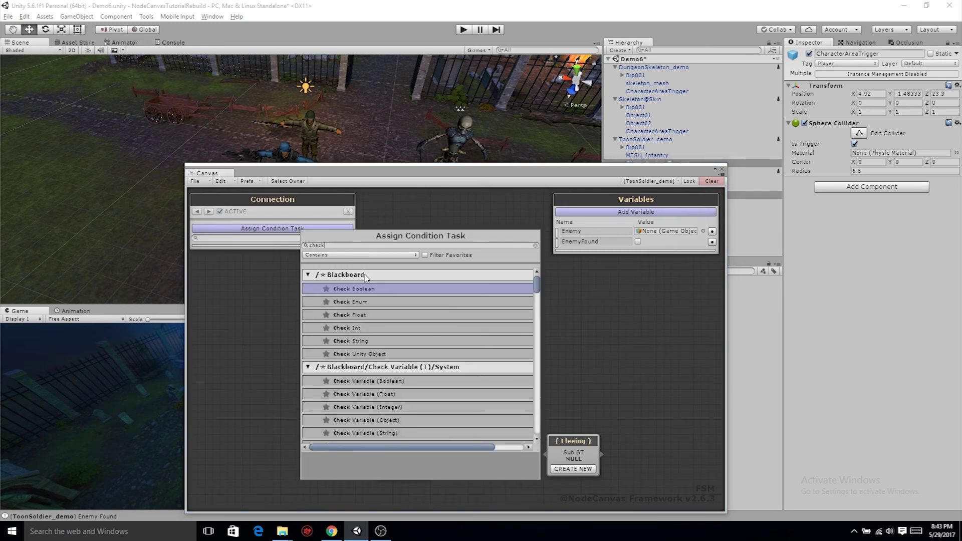
key(Return)
click(292, 273)
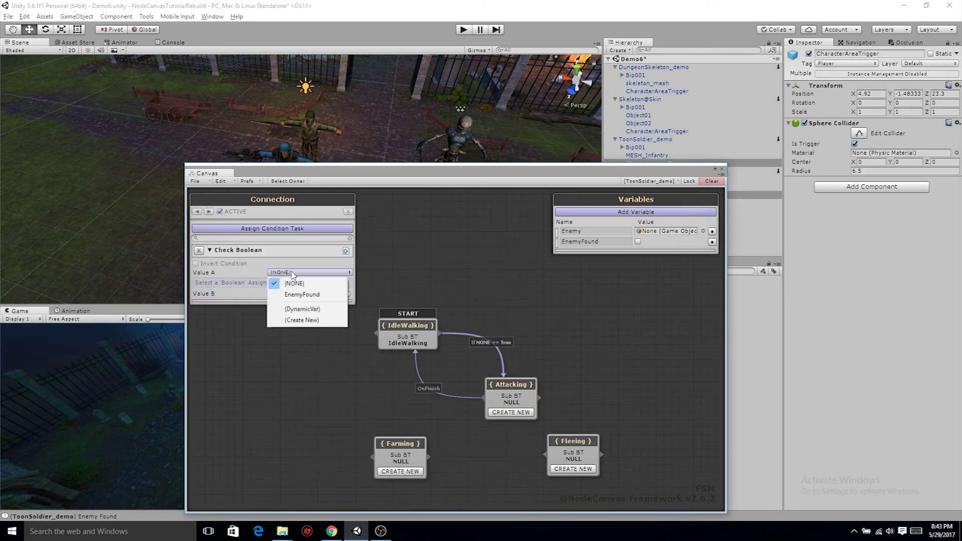
click(291, 294)
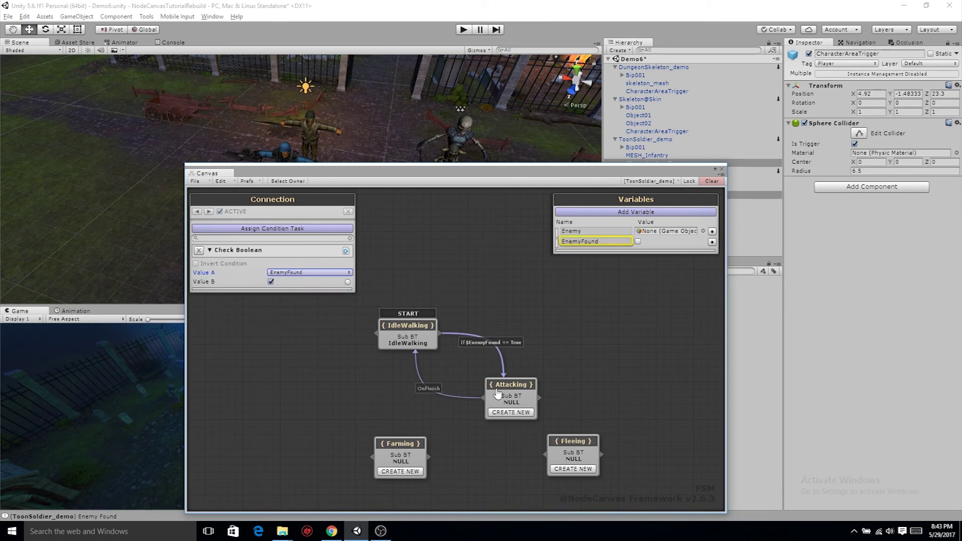
Make the return transition to IdleWalking check EnemyFound is False, then create a new Attacking sub-tree.
click(429, 388)
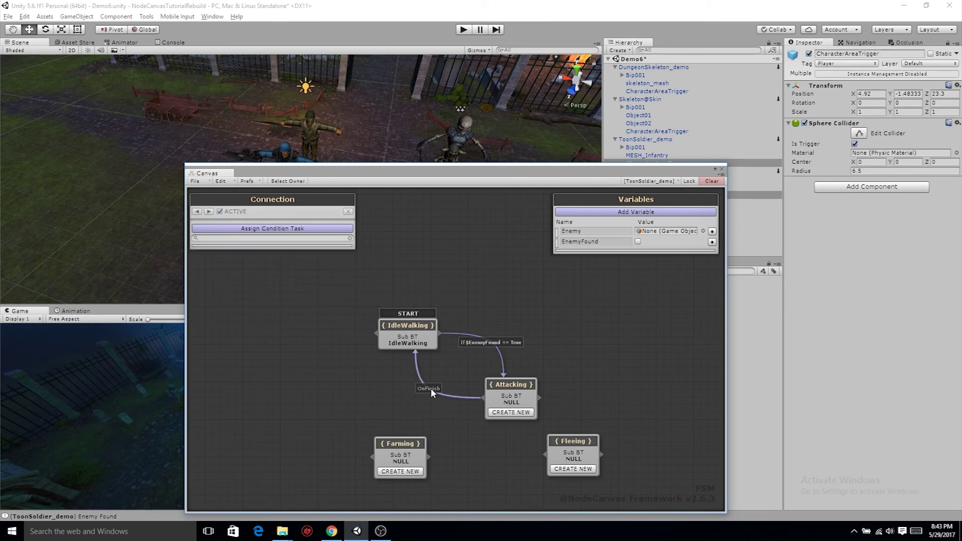
click(239, 230)
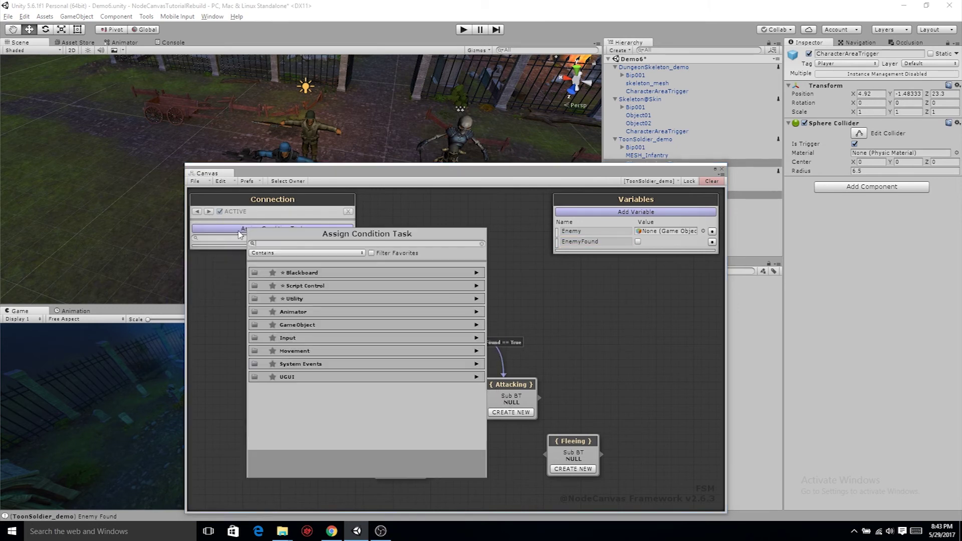
click(292, 270)
text(bool)
key(Return)
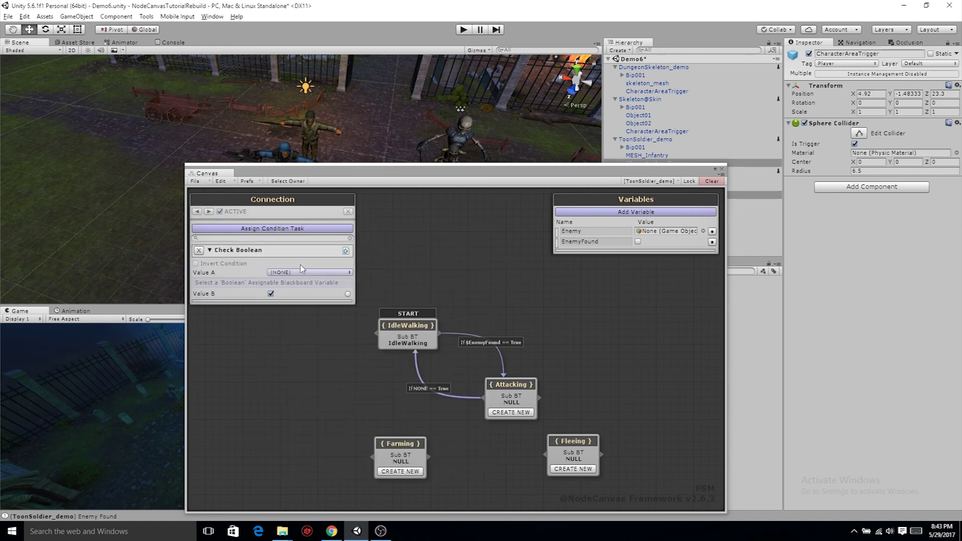
click(300, 272)
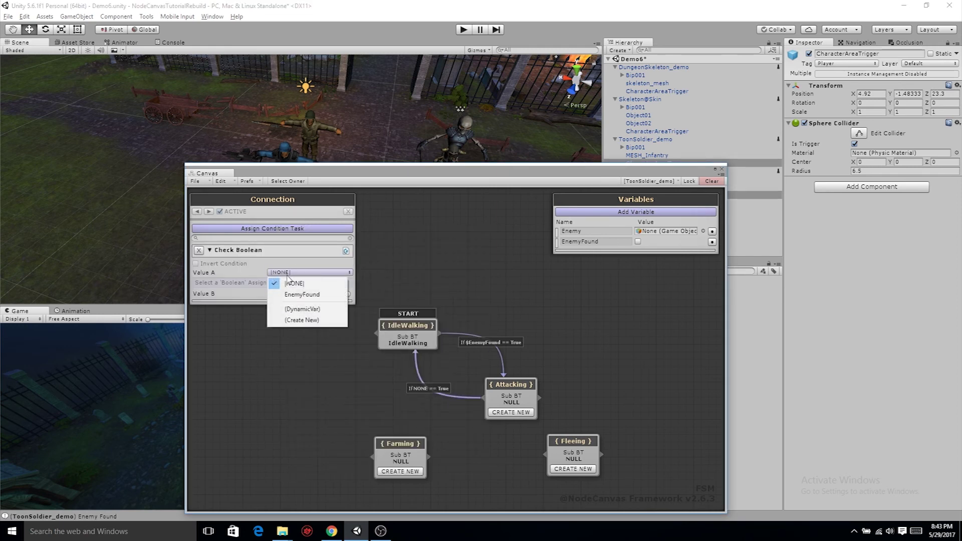
click(306, 294)
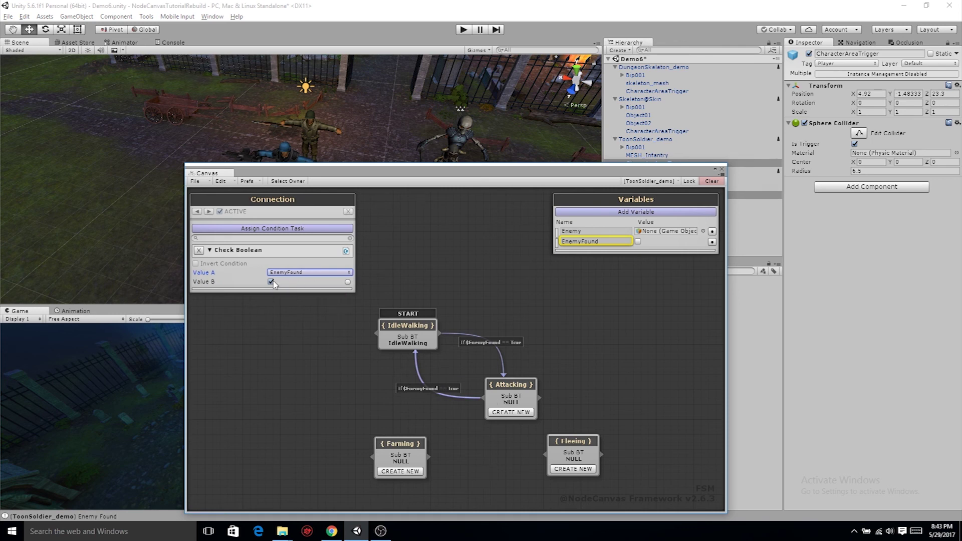
click(270, 281)
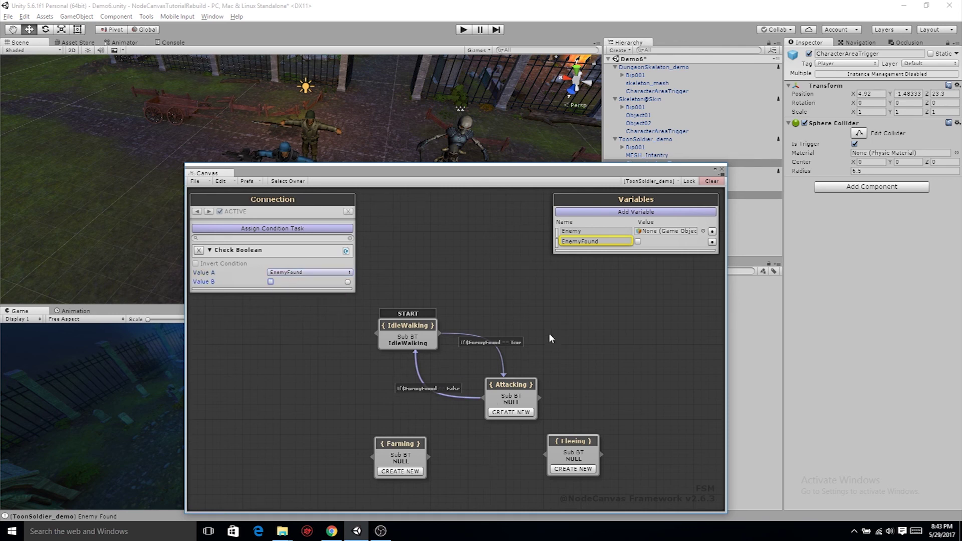
click(511, 412)
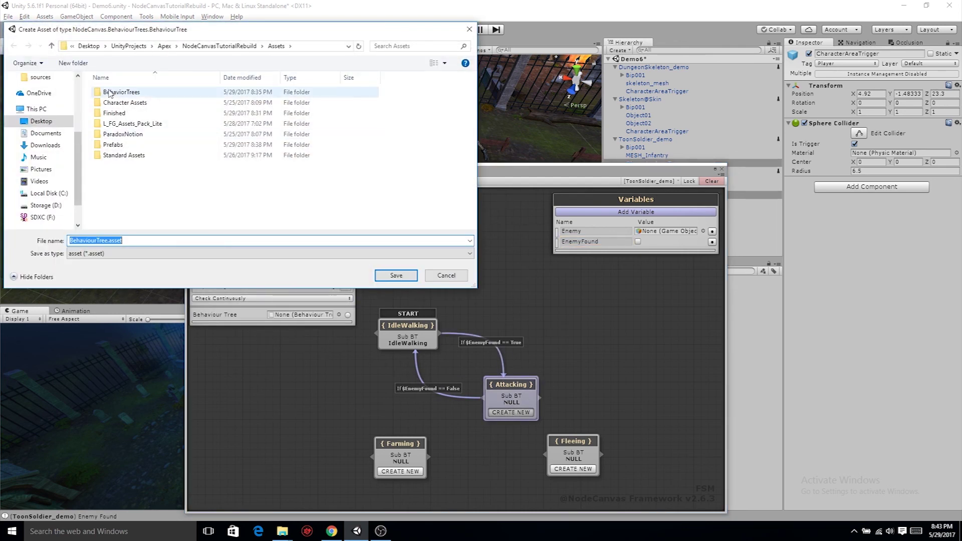
Save the new behaviour tree as 'Attacking' in the BehaviorTrees folder.
click(111, 93)
double_click(132, 90)
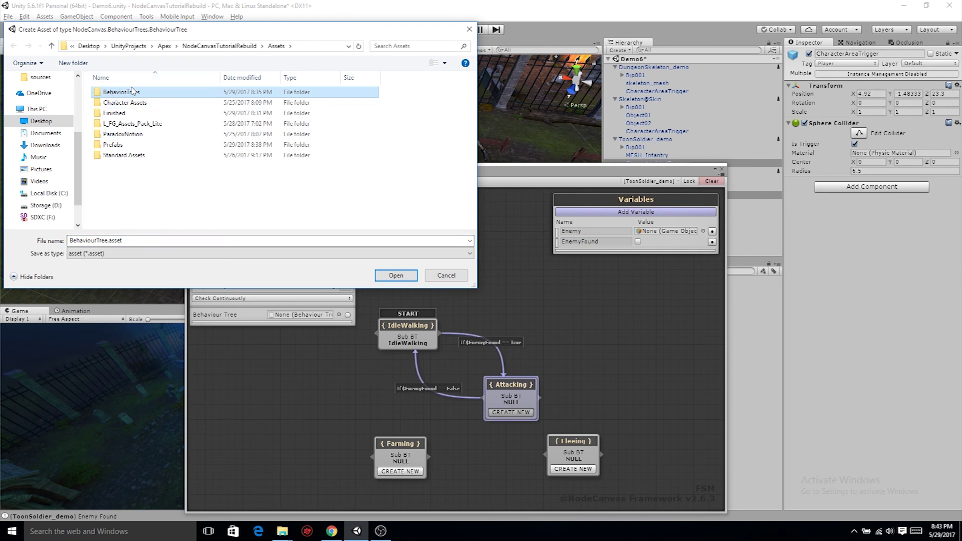
text(Att)
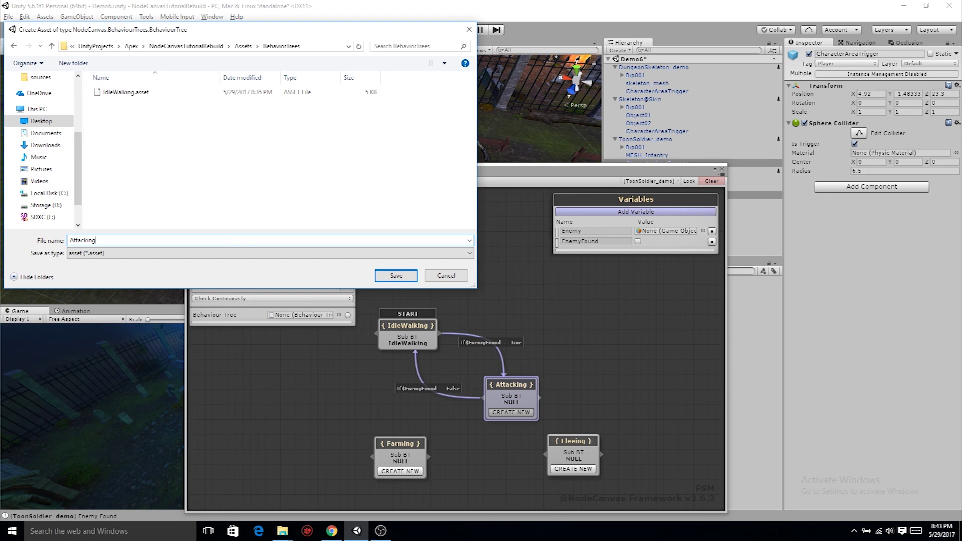
text(acking)
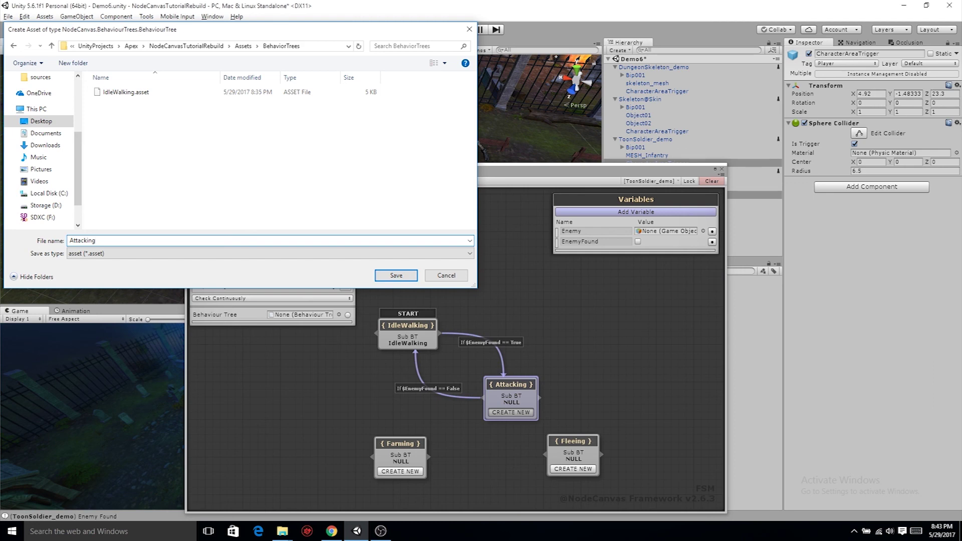
key(Return)
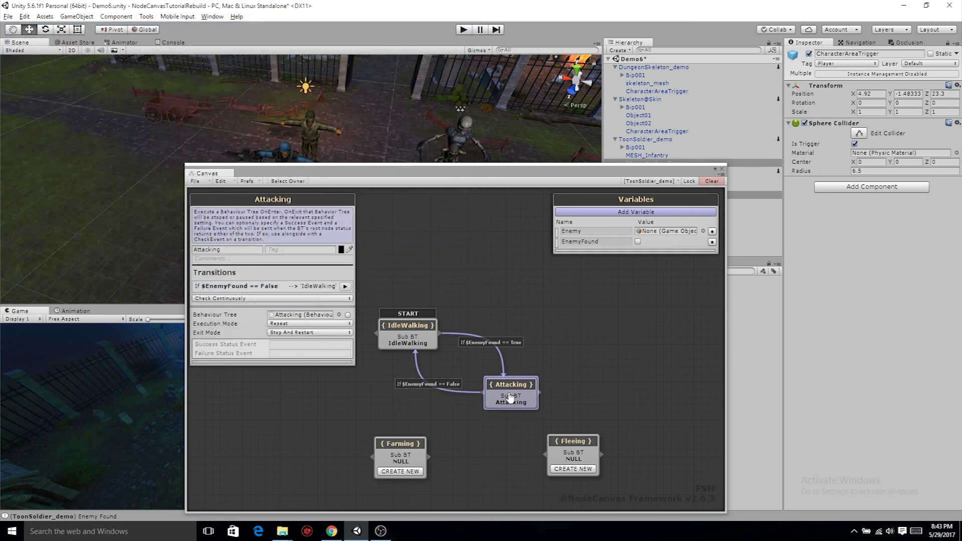